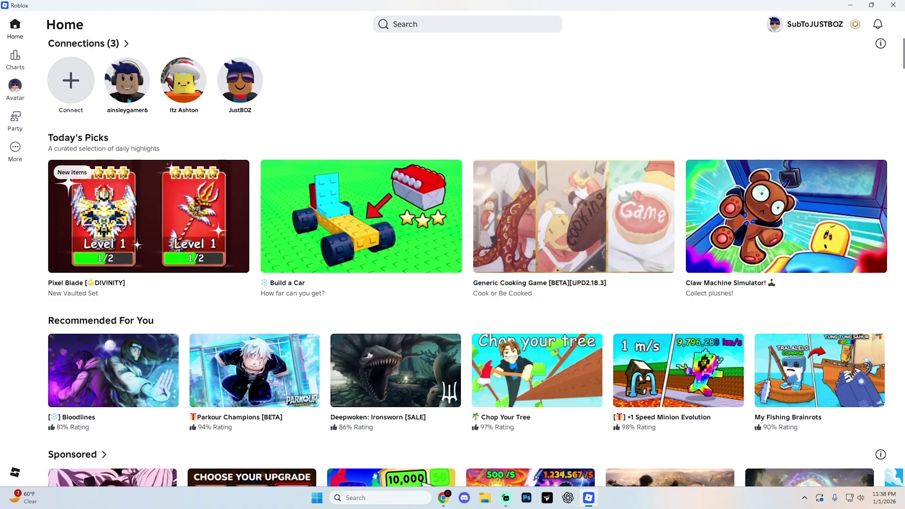
Close the Roblox window and bring up Chrome with a new tab.
click(893, 4)
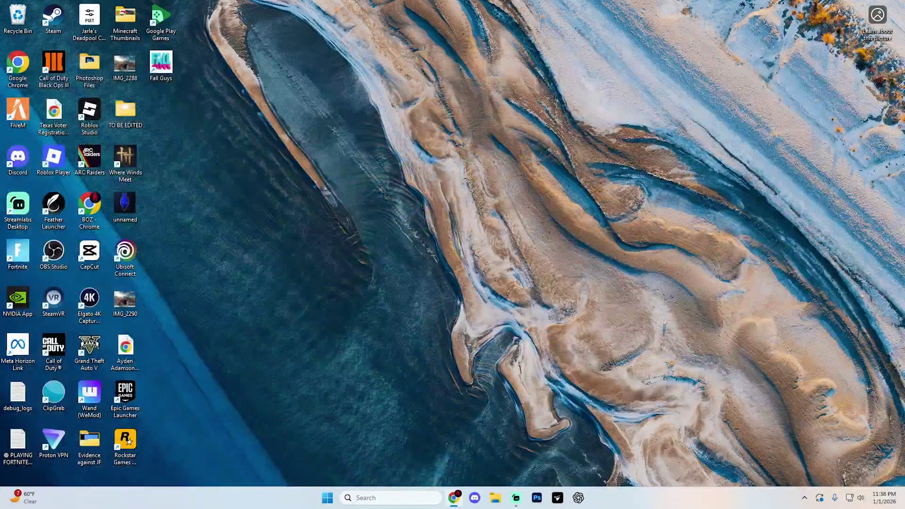
drag(904, 9, 485, 4)
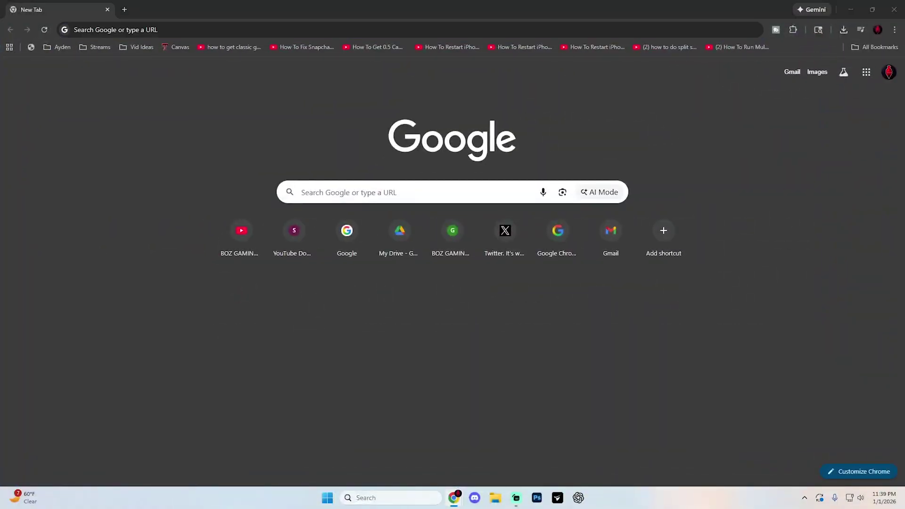
Search the web for "Process Explorer by Microsoft" and open the Microsoft Learn Sysinternals result.
click(397, 33)
text(Process Explorer by Microsoft)
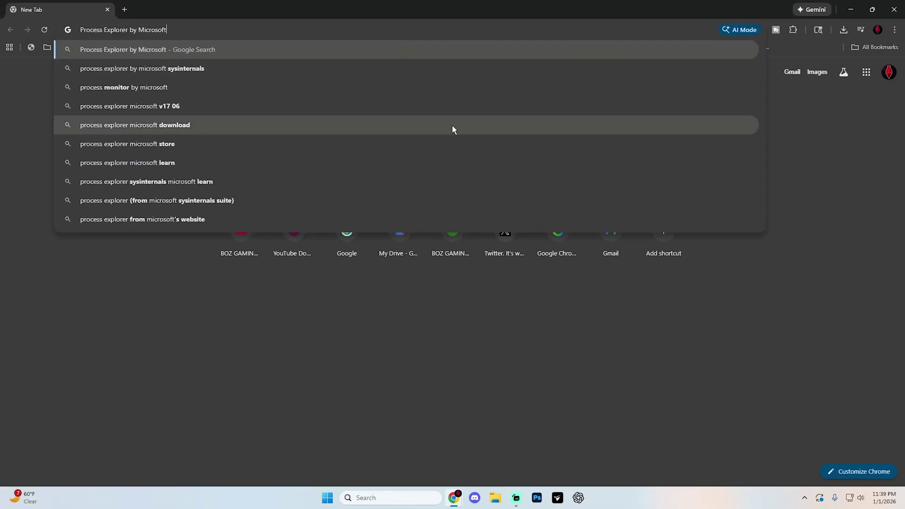
key(Return)
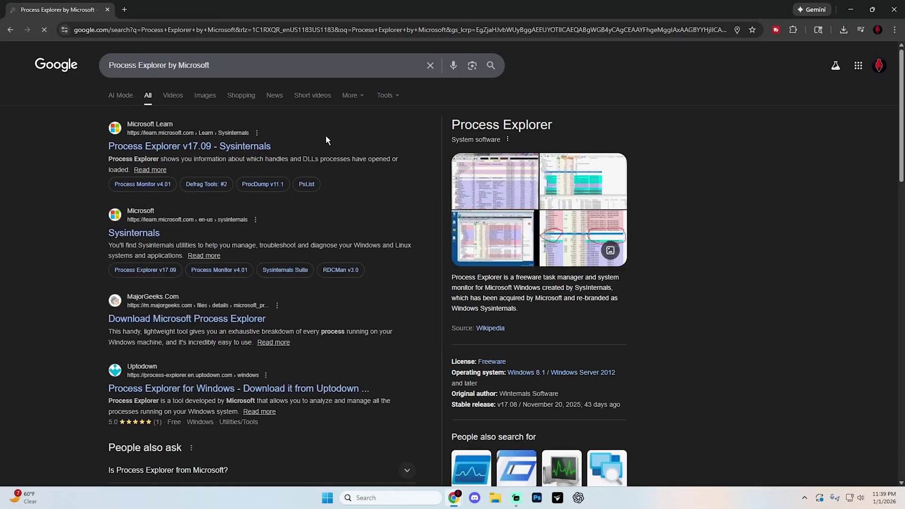
click(211, 150)
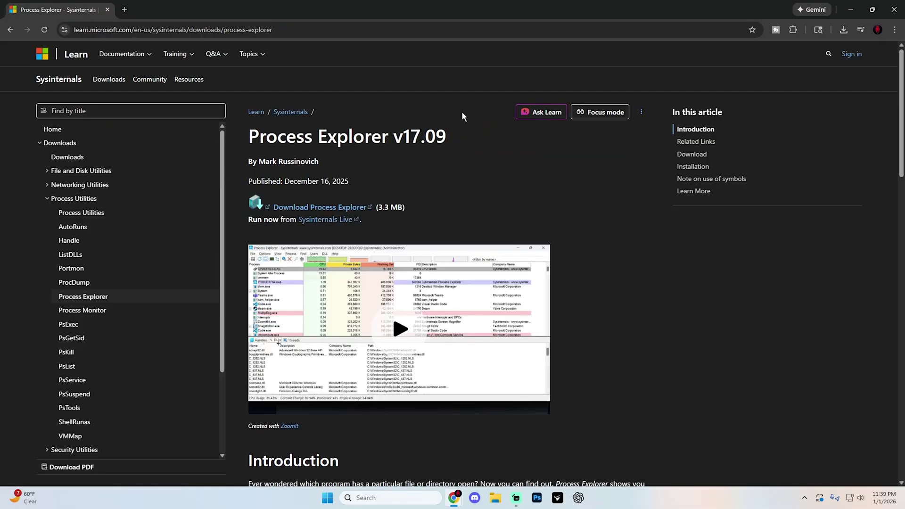
Download Process Explorer from its Sysinternals page and place ProcessExplorer.zip on the desktop.
scroll(377, 345, down, 3)
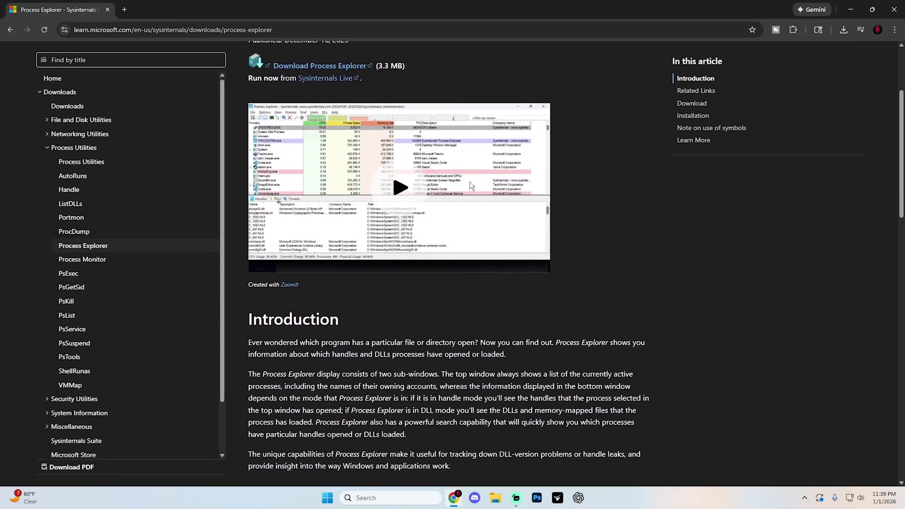
scroll(329, 213, up, 3)
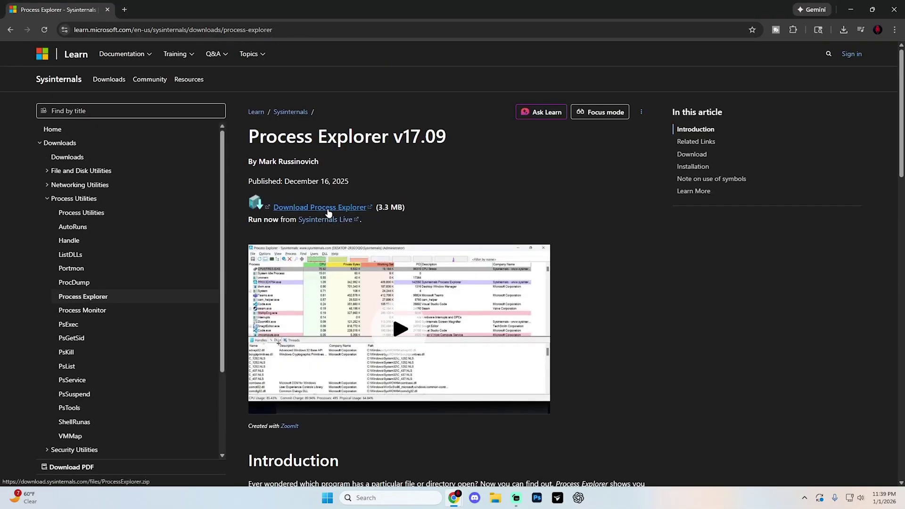
click(330, 213)
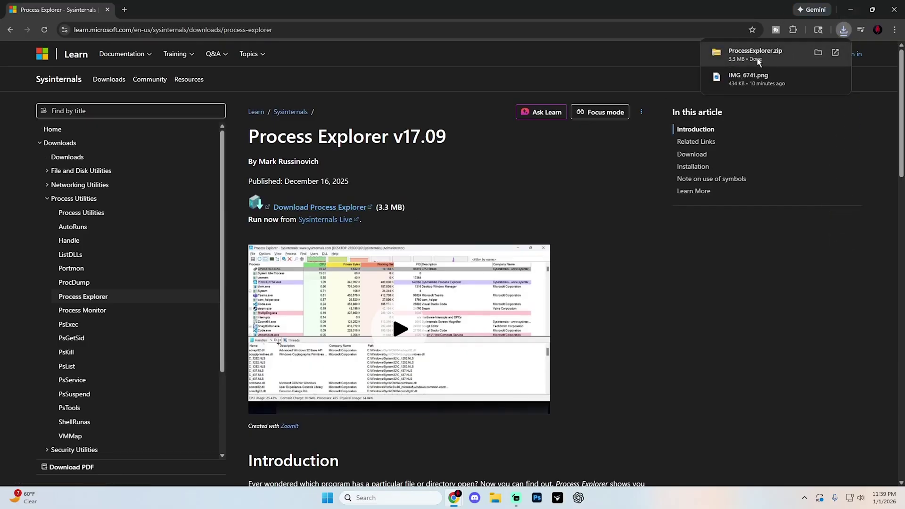
drag(597, 10, 465, 142)
click(619, 160)
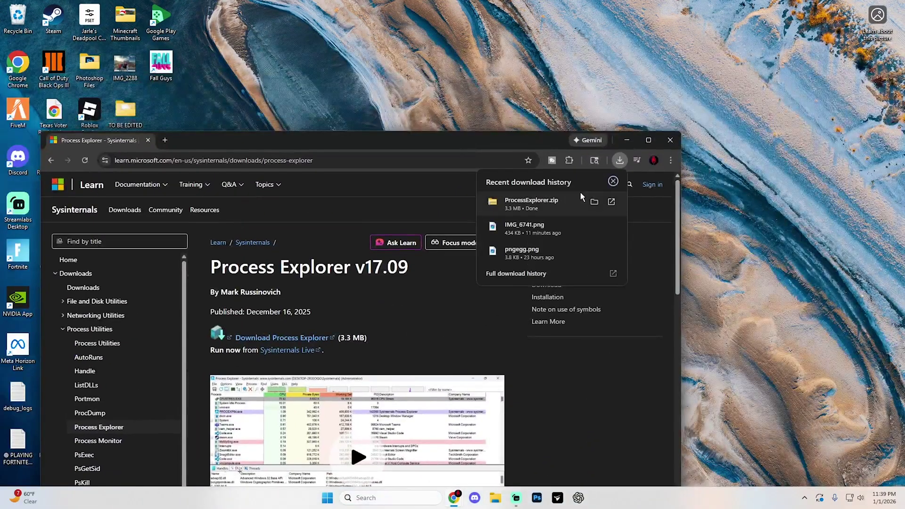
drag(576, 193, 805, 43)
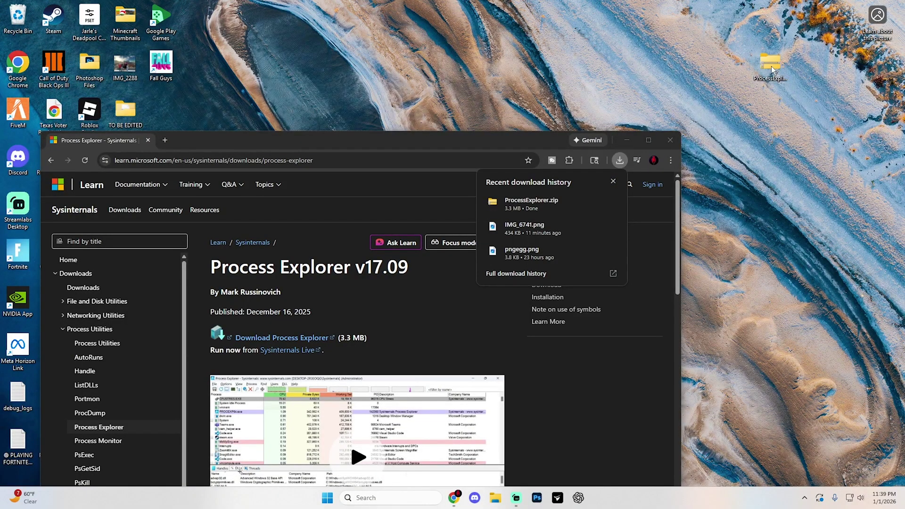
Extract all files from ProcessExplorer.zip into a ProcessExplorer folder on the desktop.
right_click(771, 66)
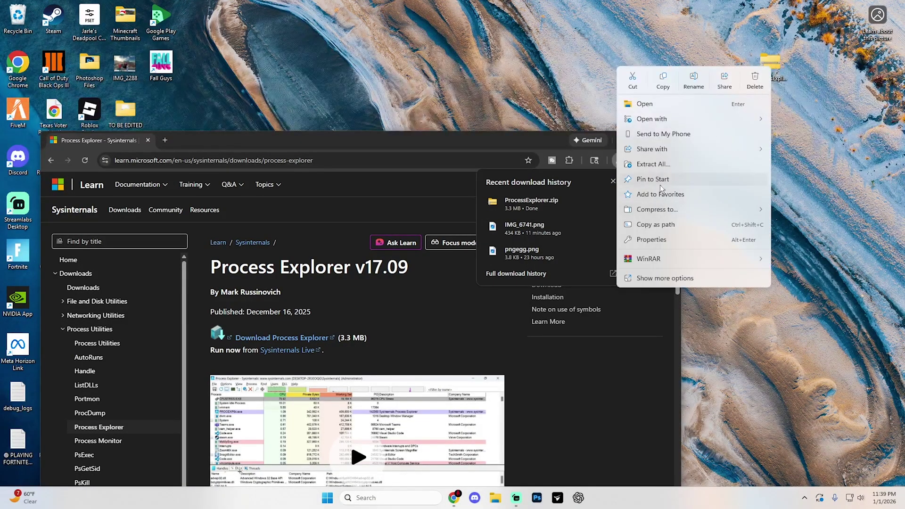
click(662, 169)
click(538, 339)
drag(481, 157, 510, 149)
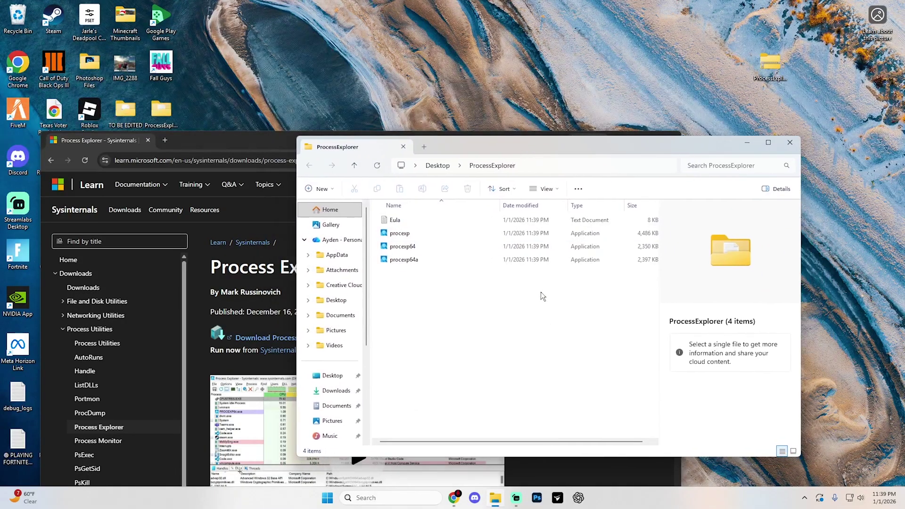
Move the extracted ProcessExplorer folder to an empty area of the desktop near the zip and clear away the open windows.
drag(529, 325, 496, 214)
mouse_move(160, 107)
mouse_down()
mouse_move(669, 96)
mouse_move(666, 61)
mouse_up()
mouse_move(677, 23)
mouse_down()
mouse_move(634, 79)
mouse_move(651, 57)
mouse_up()
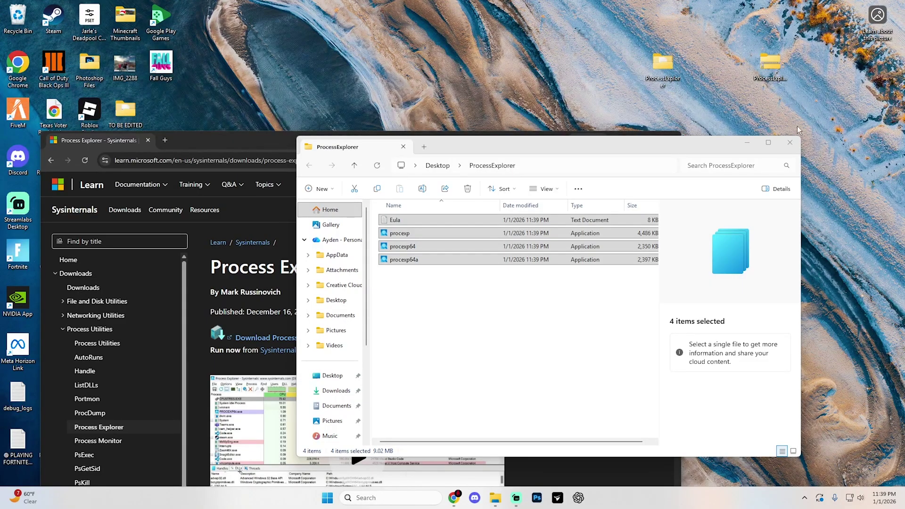
click(790, 142)
click(626, 140)
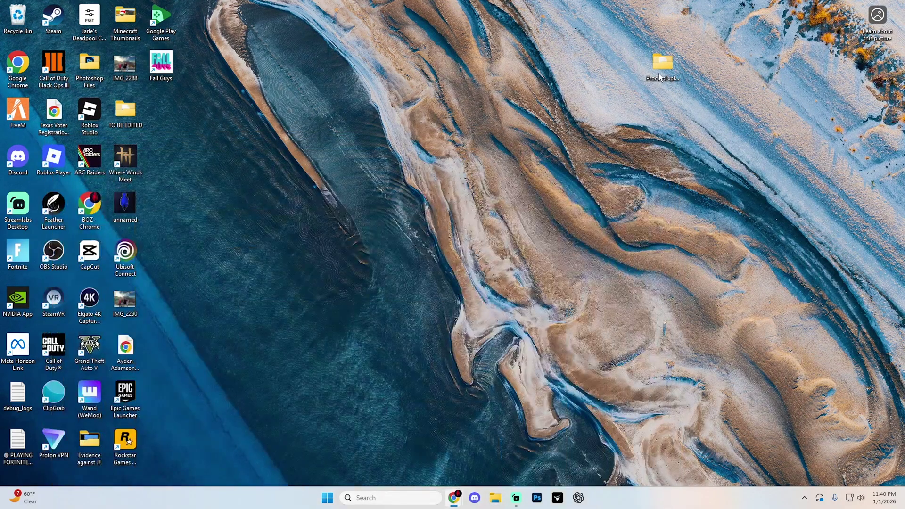
Run procexp from the ProcessExplorer desktop folder as administrator and accept its launch prompt.
double_click(660, 77)
click(439, 235)
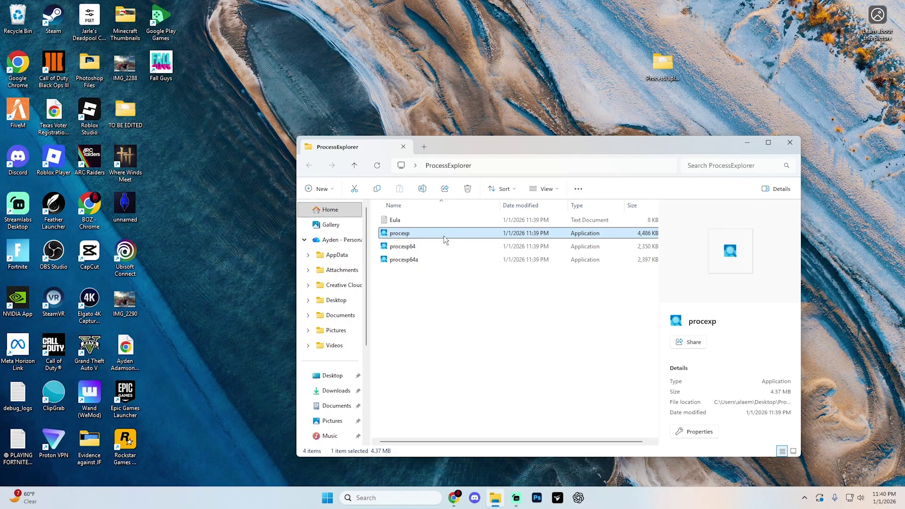
right_click(408, 236)
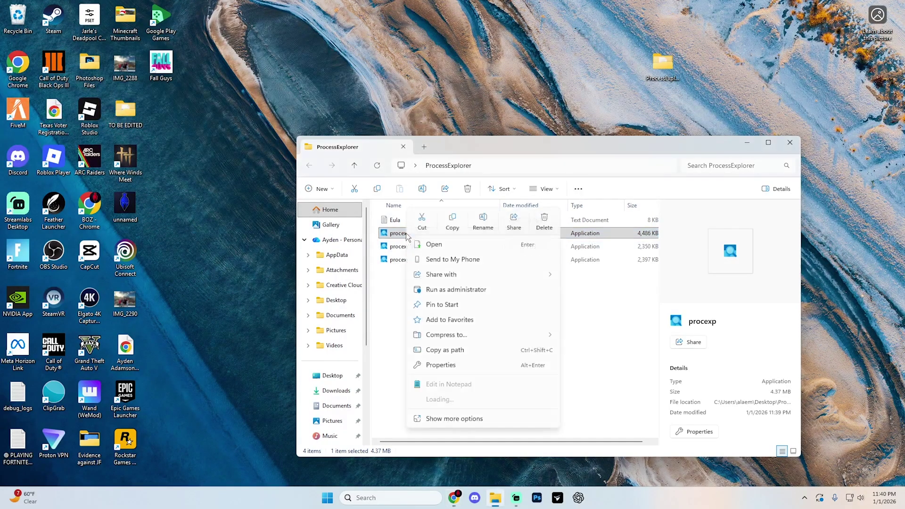
click(451, 290)
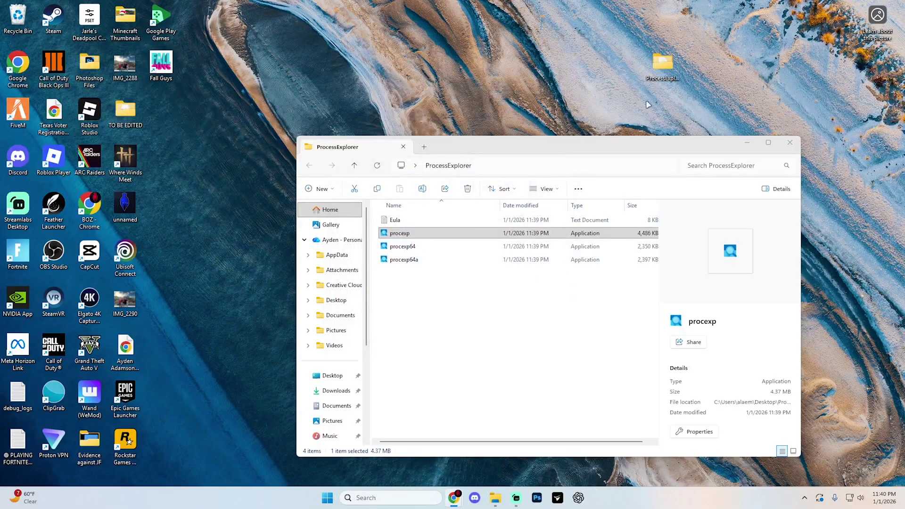
click(545, 171)
Minimize the ProcessExplorer folder window and move the Process Explorer window toward the middle of the desktop.
drag(575, 148, 603, 161)
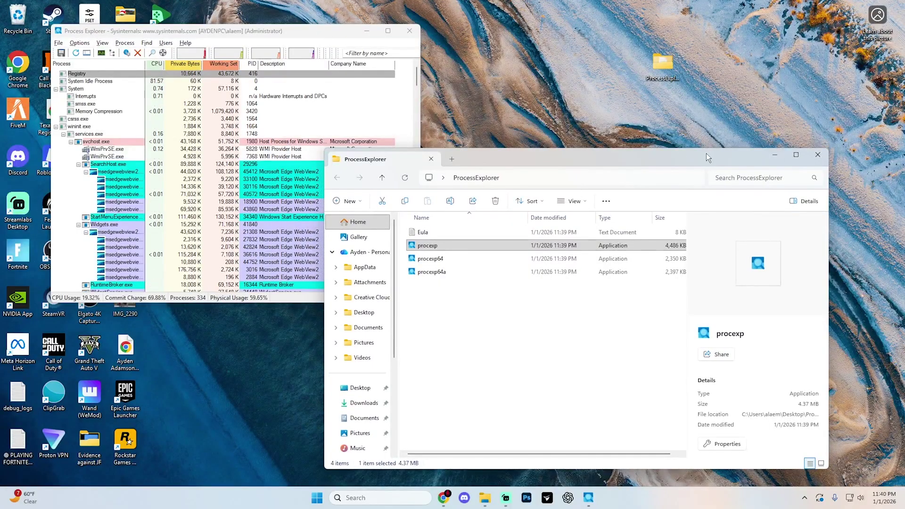
drag(706, 153, 692, 179)
click(759, 179)
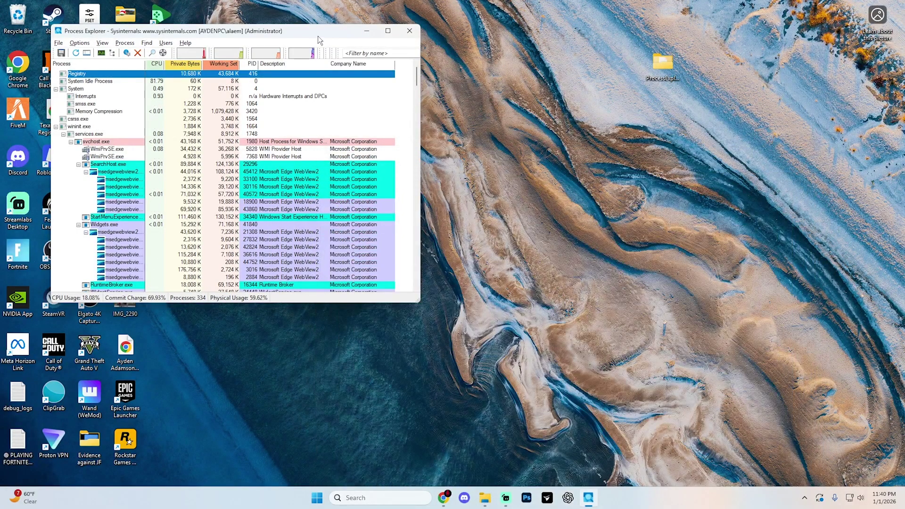
drag(319, 38, 464, 114)
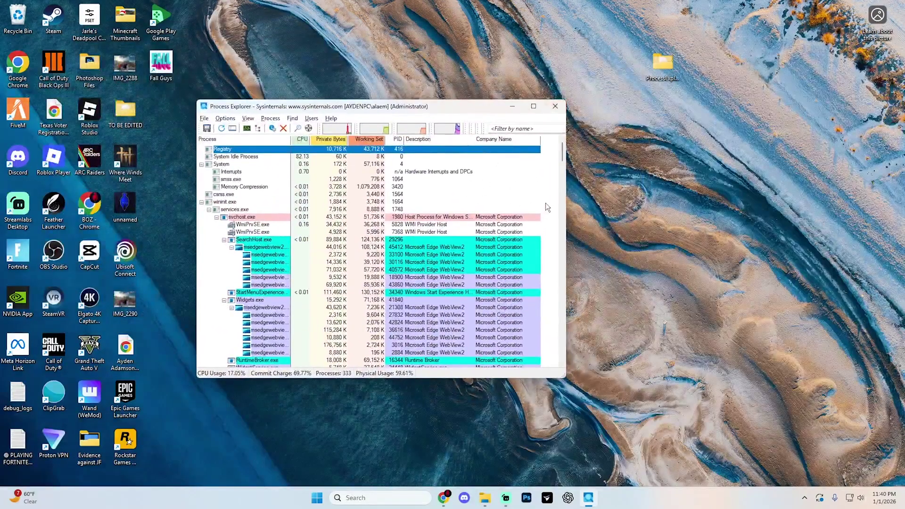
Filter the process list by "roblox" and select RobloxPlayerBeta.exe.
click(526, 129)
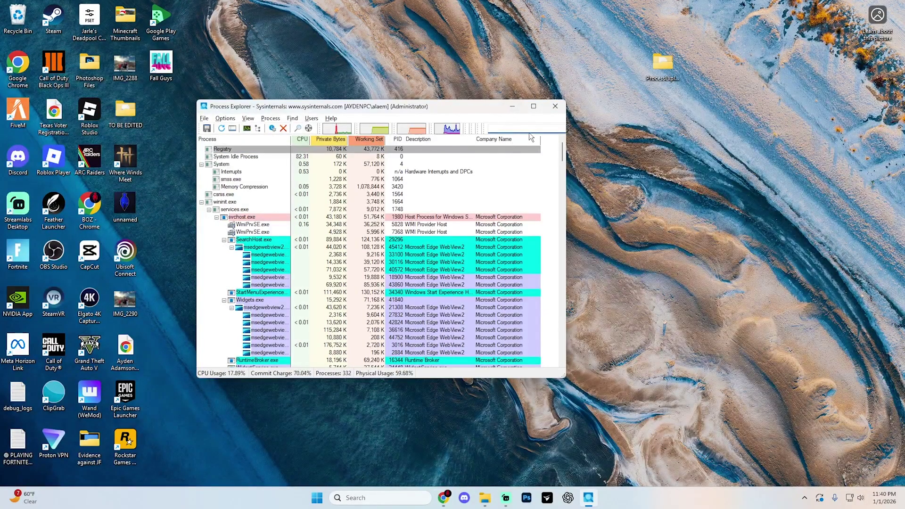
text(roblox)
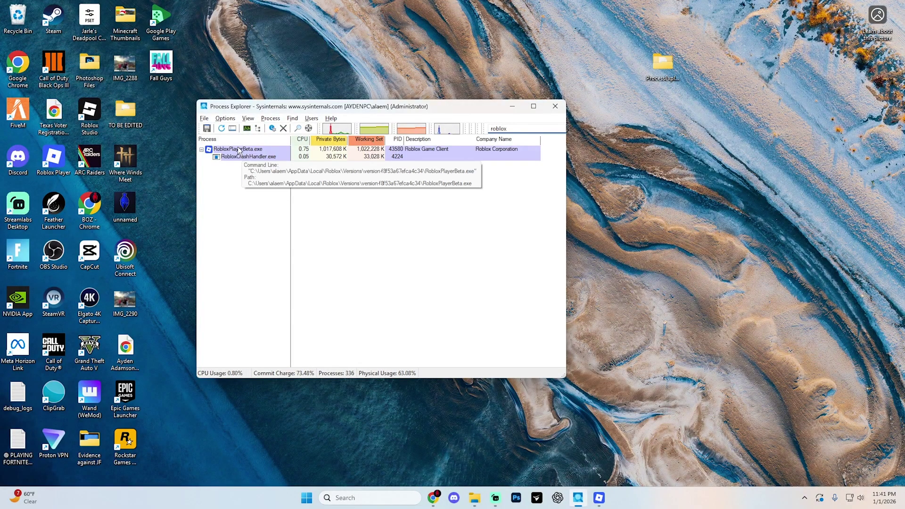
click(238, 149)
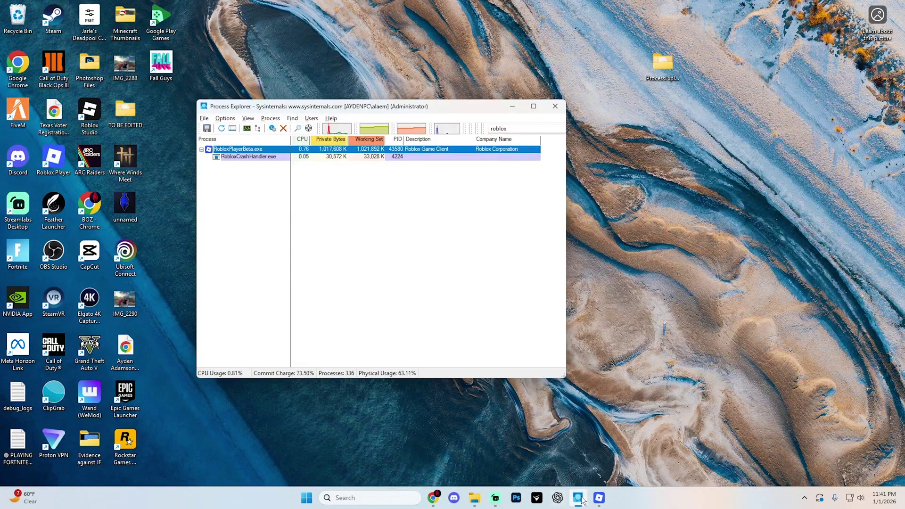
Bring up Roblox, shrink it from full screen to a smaller window and arrange it beside Process Explorer.
click(604, 497)
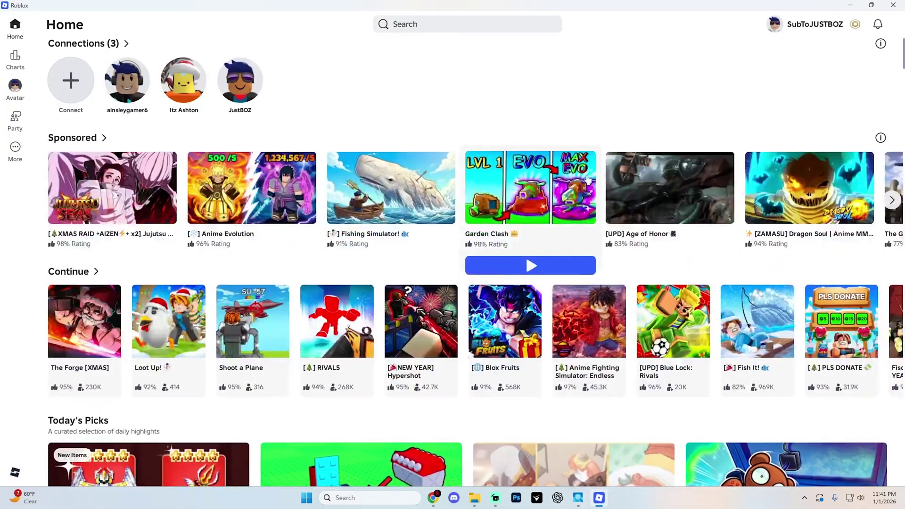
double_click(708, 2)
drag(691, 59, 800, 23)
click(468, 106)
drag(468, 105, 469, 134)
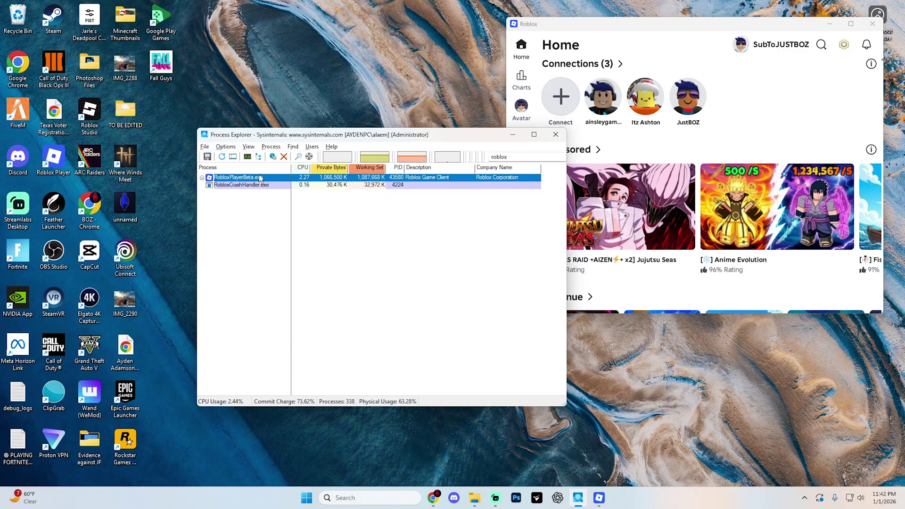
Set Process Explorer's lower pane view to Threads for RobloxPlayerBeta.exe.
click(249, 147)
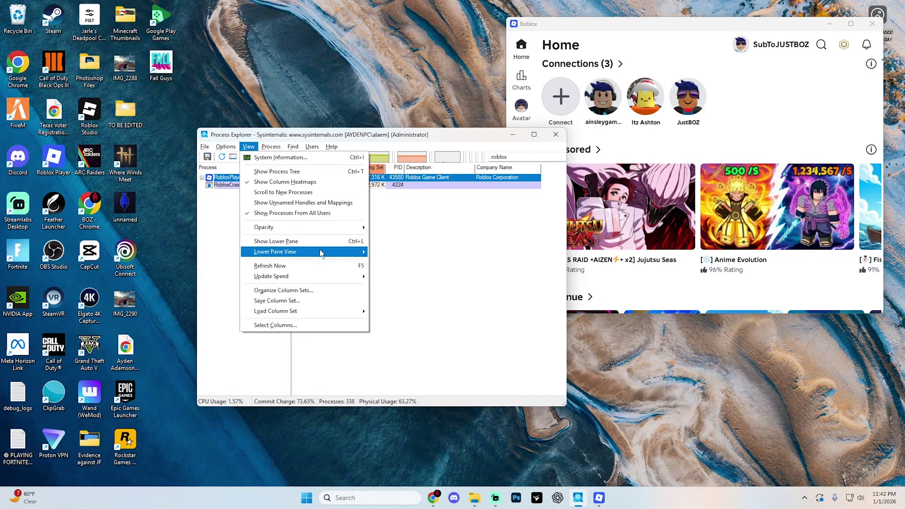
mouse_move(320, 250)
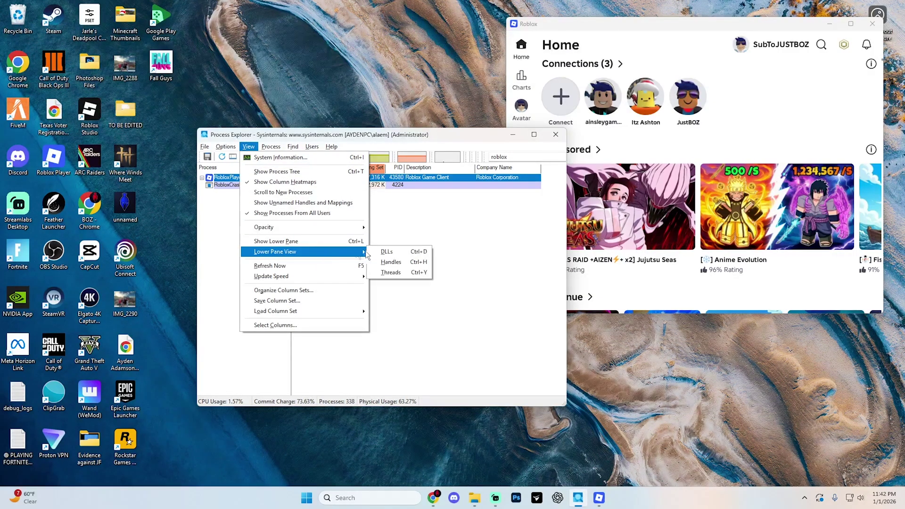
click(390, 273)
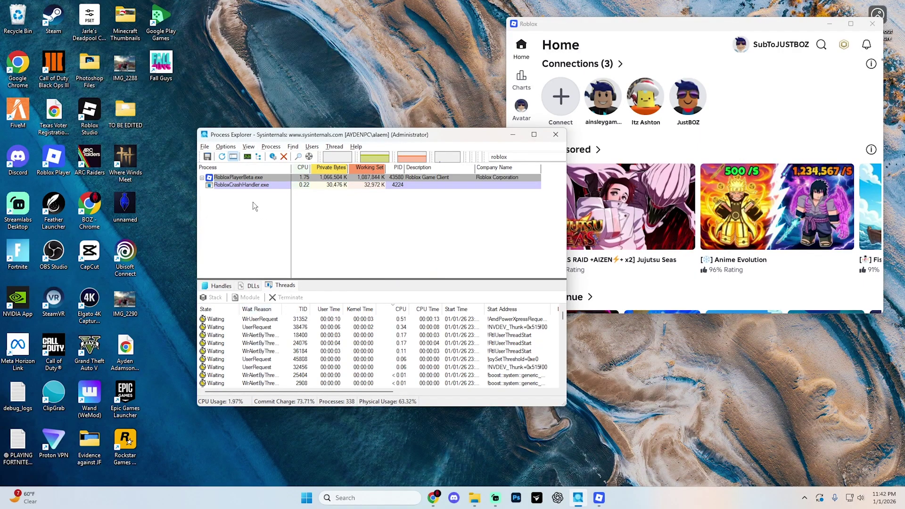
click(249, 178)
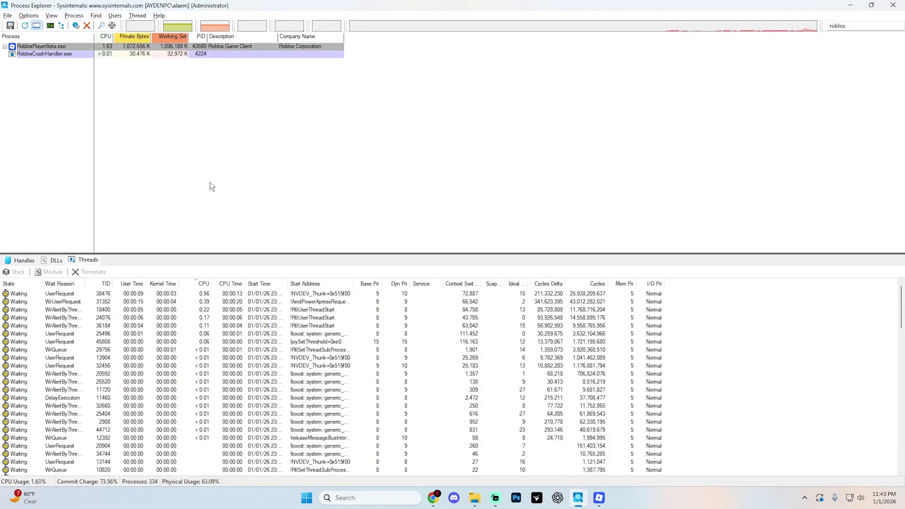
Switch the lower pane to Handles and close the ROBLOX_singletonEvent handle of RobloxPlayerBeta.exe, confirming the closure.
click(21, 263)
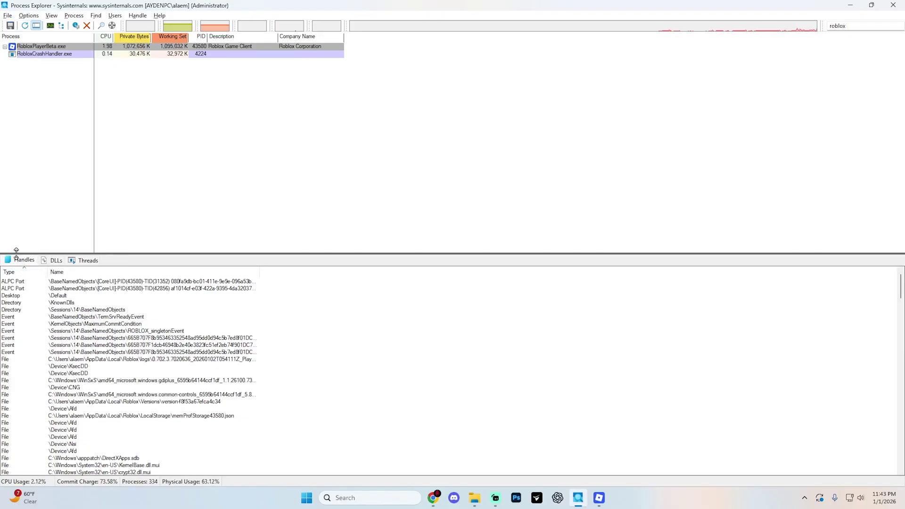
click(167, 332)
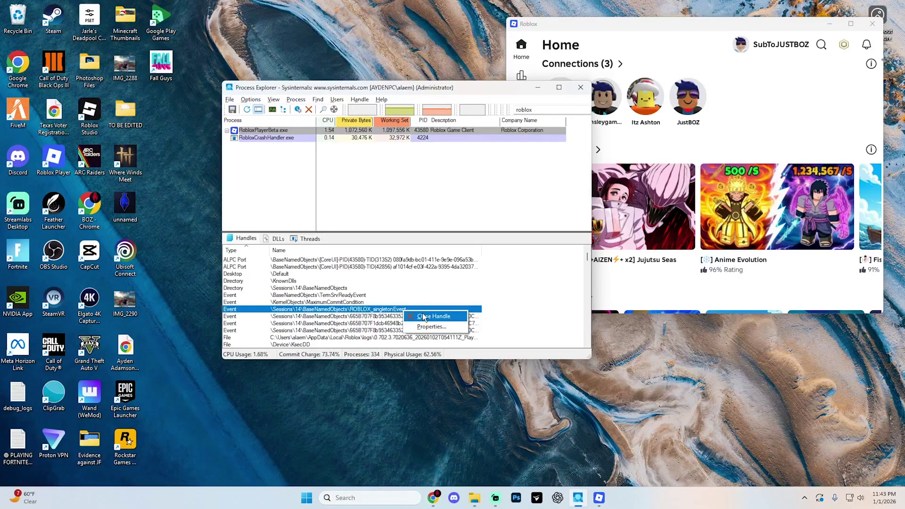
click(424, 317)
click(487, 287)
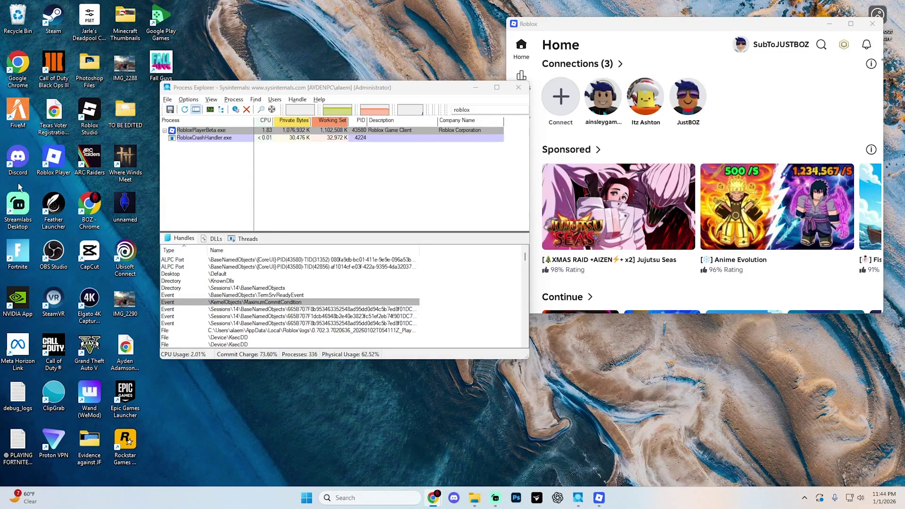
Launch a second Roblox Player window beside the first and open its account profile.
double_click(53, 157)
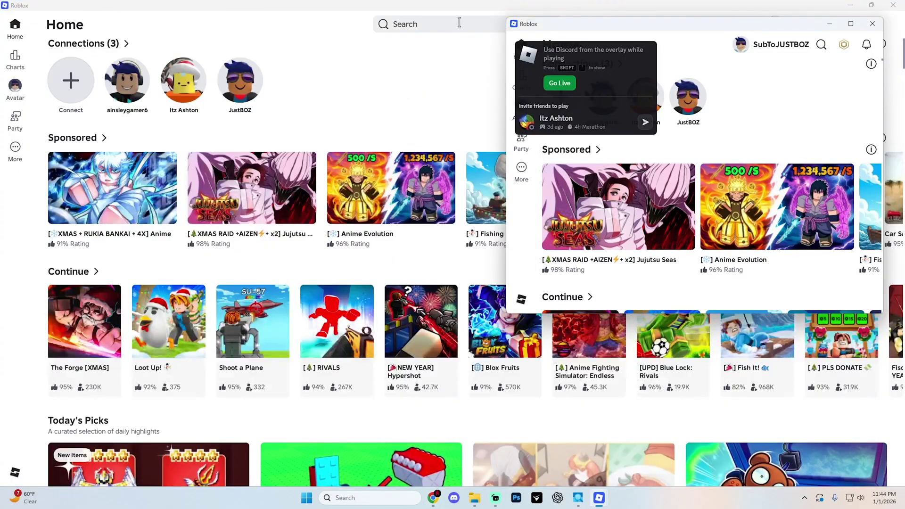
drag(377, 5, 256, 67)
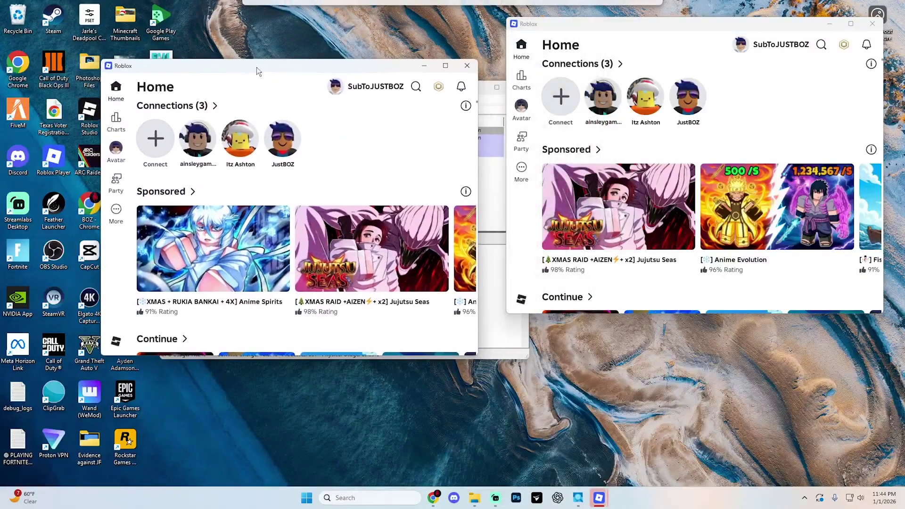
click(369, 86)
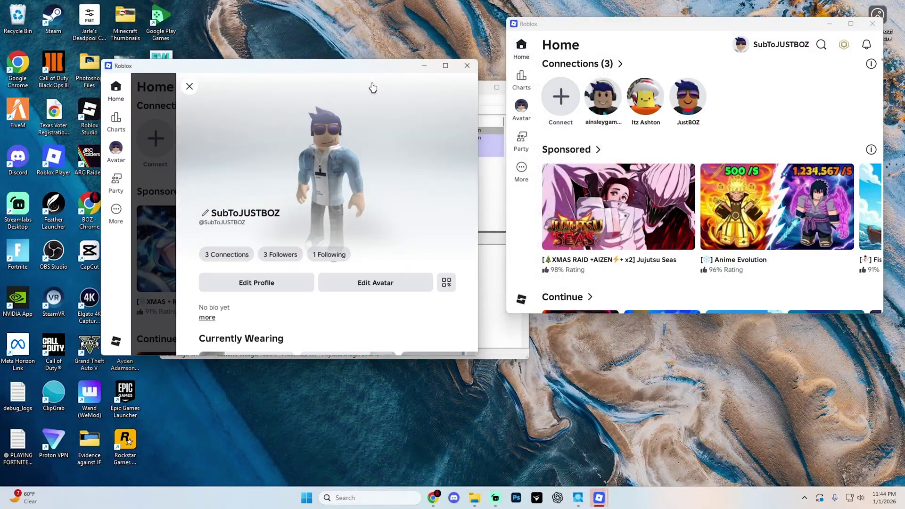
Close the account profile and log out of the account in the second Roblox window, confirming the logout.
click(189, 86)
scroll(232, 225, down, 10)
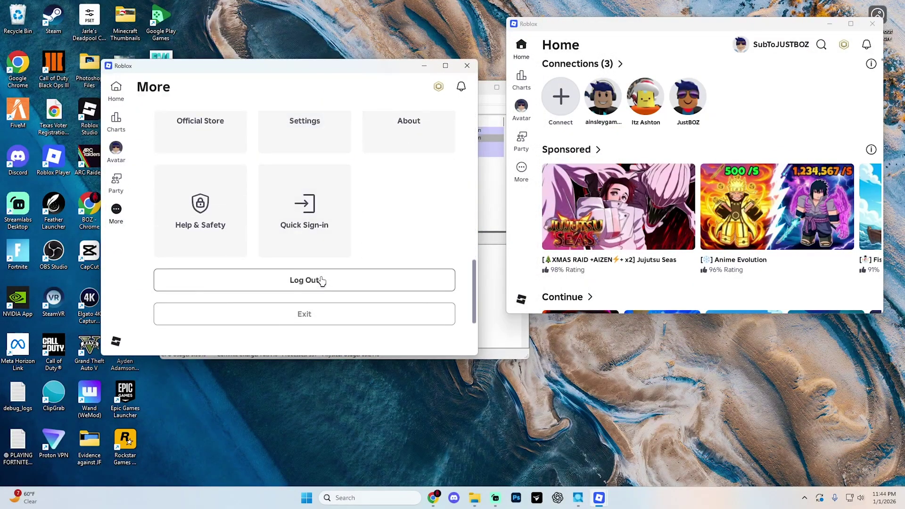
click(320, 281)
click(348, 238)
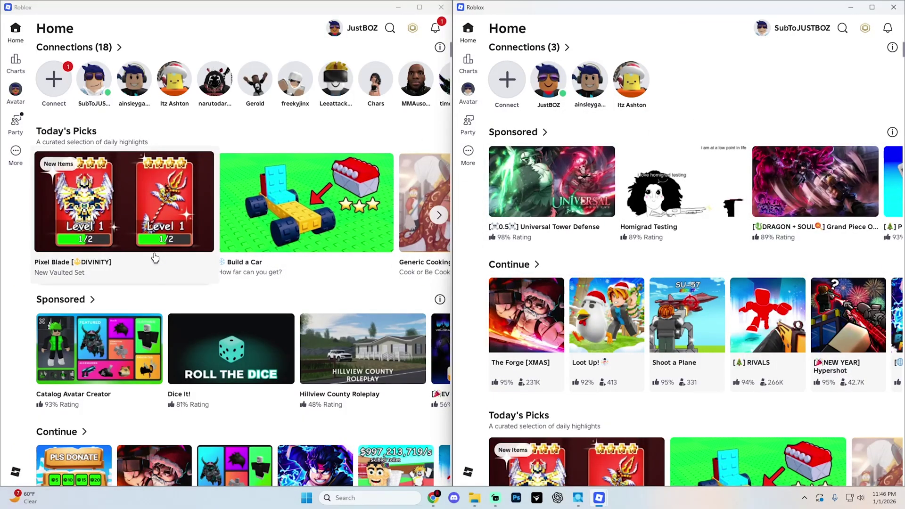
Open The Forge [XMAS] from the Continue games in both Roblox windows and start the experience on each account.
scroll(72, 281, down, 5)
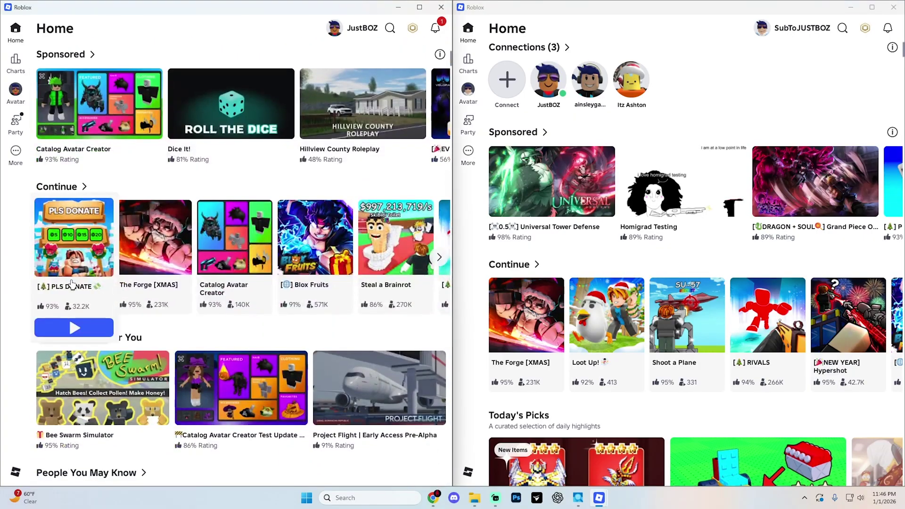
click(153, 253)
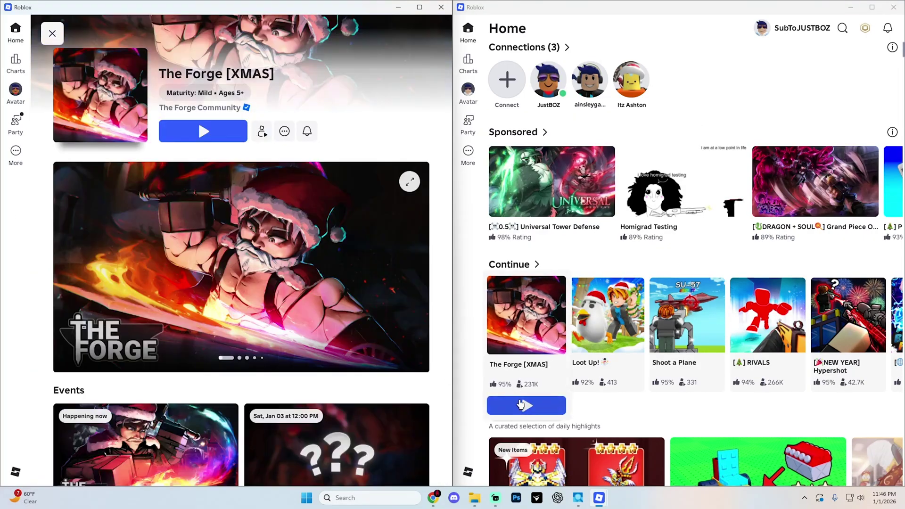
click(520, 405)
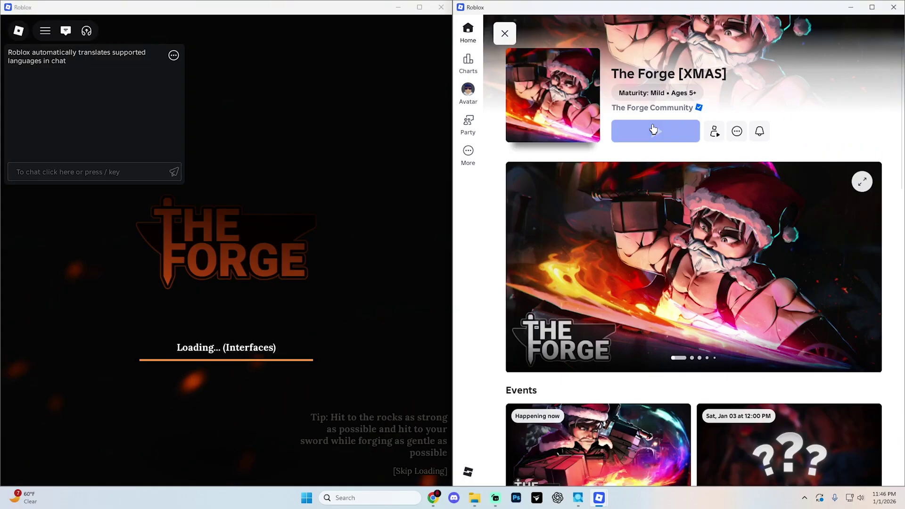
click(652, 129)
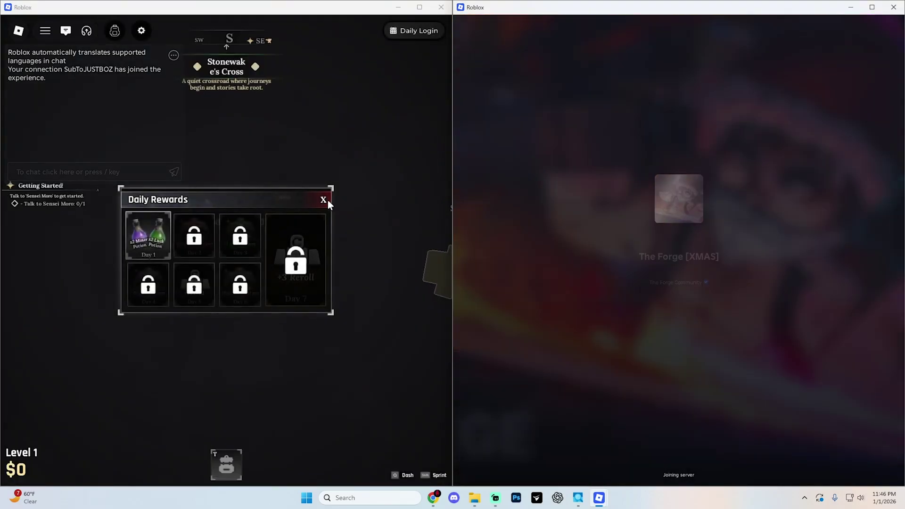
Dismiss the Daily Rewards and Join Event pop-ups in both game windows.
click(326, 198)
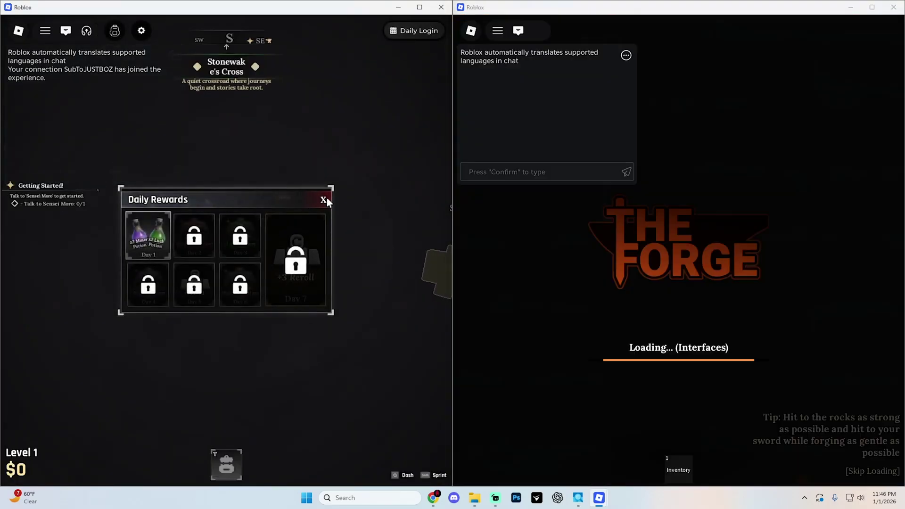
click(714, 179)
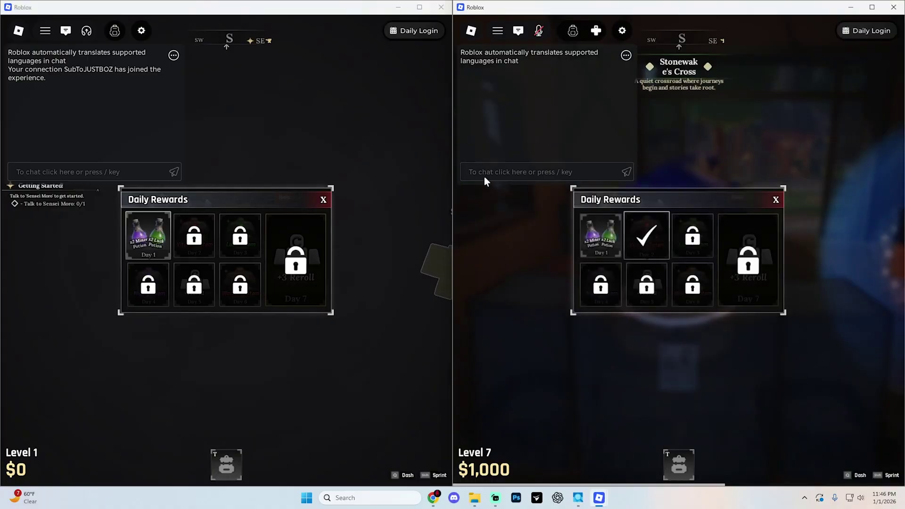
click(323, 199)
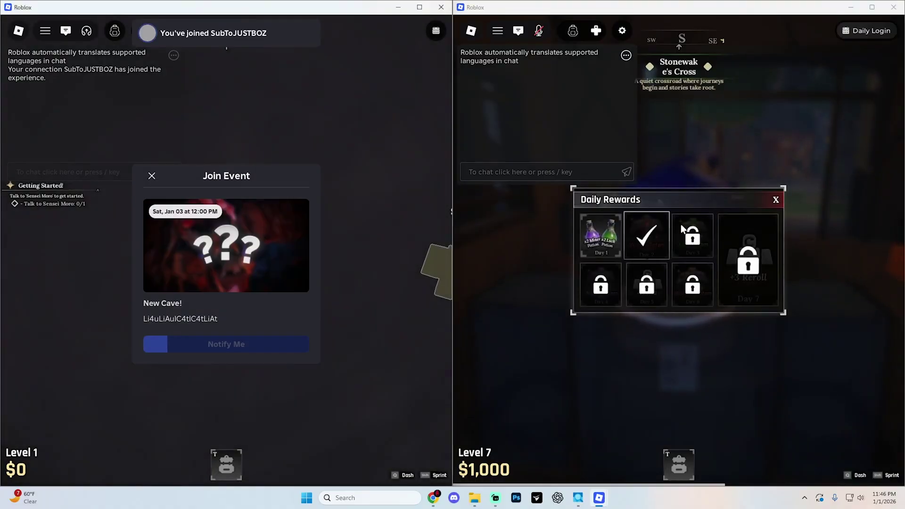
click(775, 199)
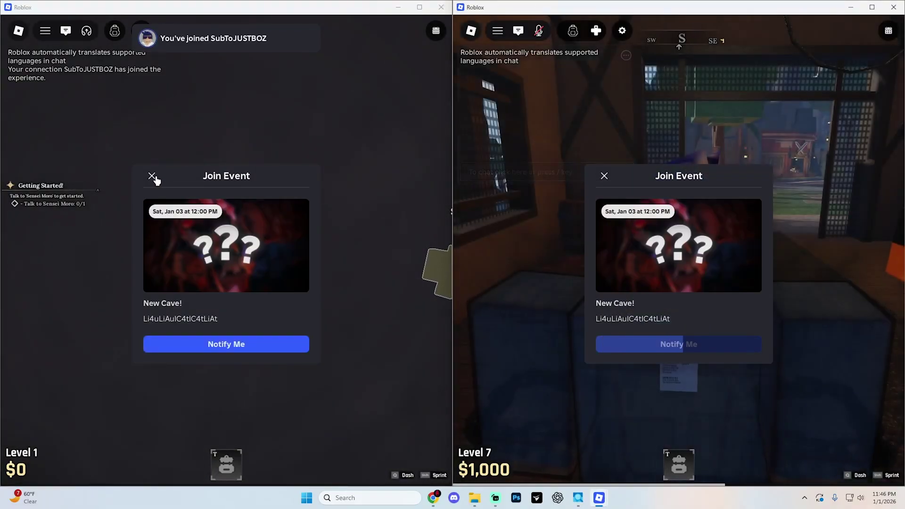
click(155, 178)
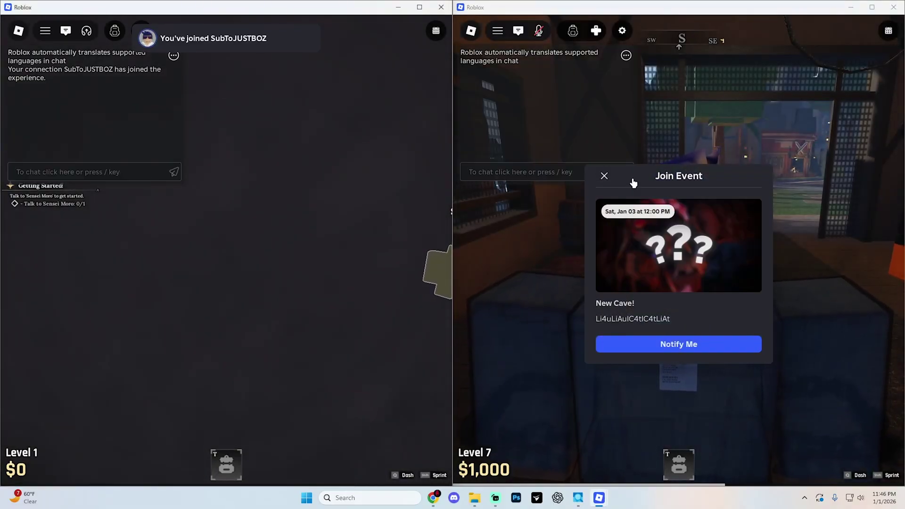
click(603, 176)
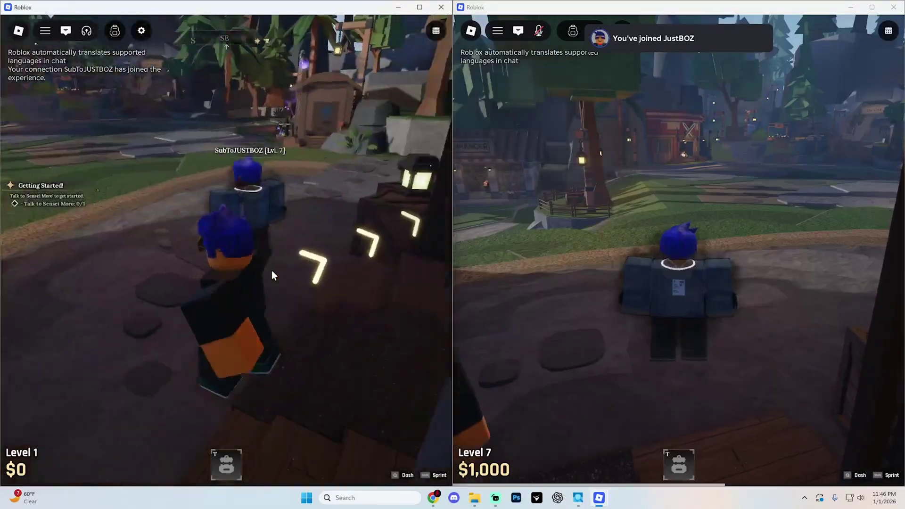
Walk the Level 1 character around beside the other account's character to test both instances in the same server.
key(d)
key(s)
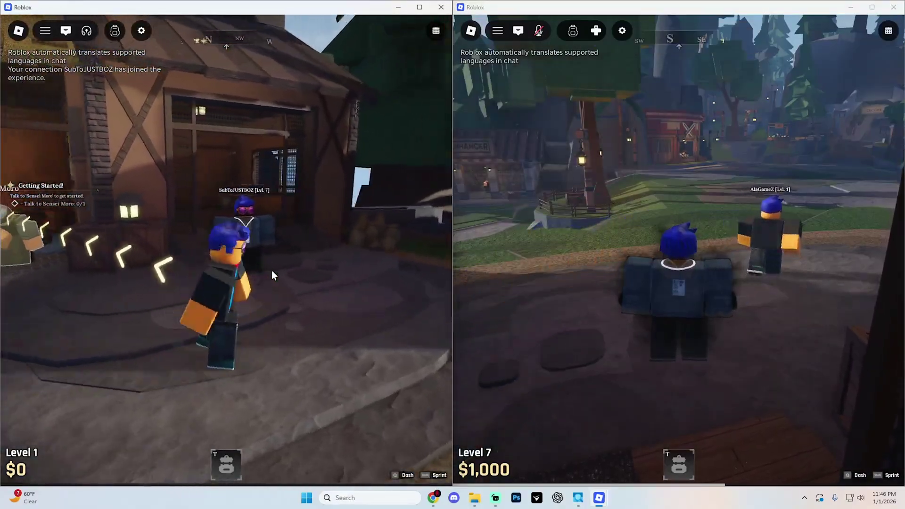
key(w)
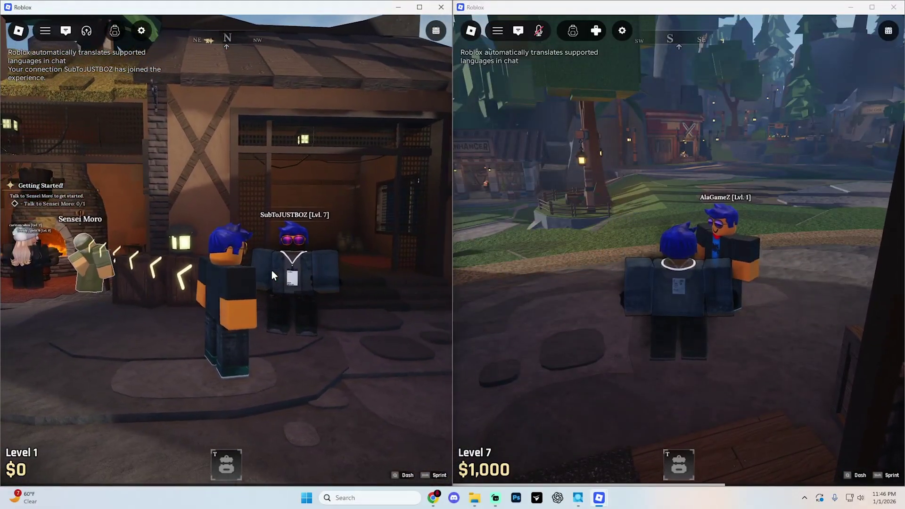